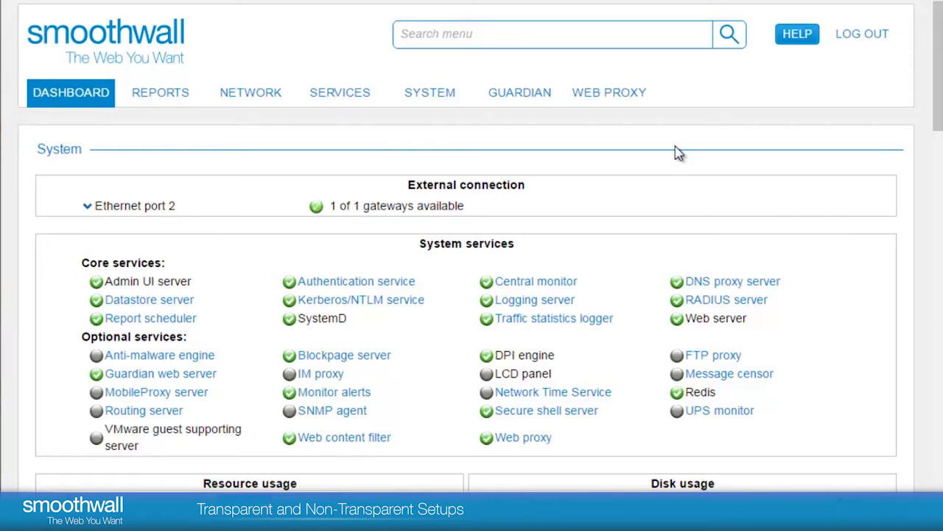
Go to Web Proxy > Authentication > Manage policies and start a new authentication policy.
mouse_move(620, 92)
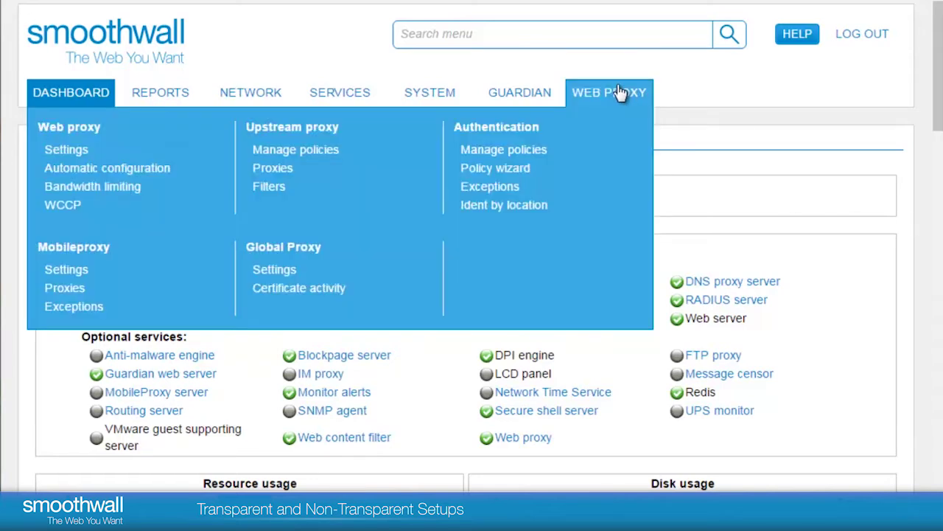
click(523, 151)
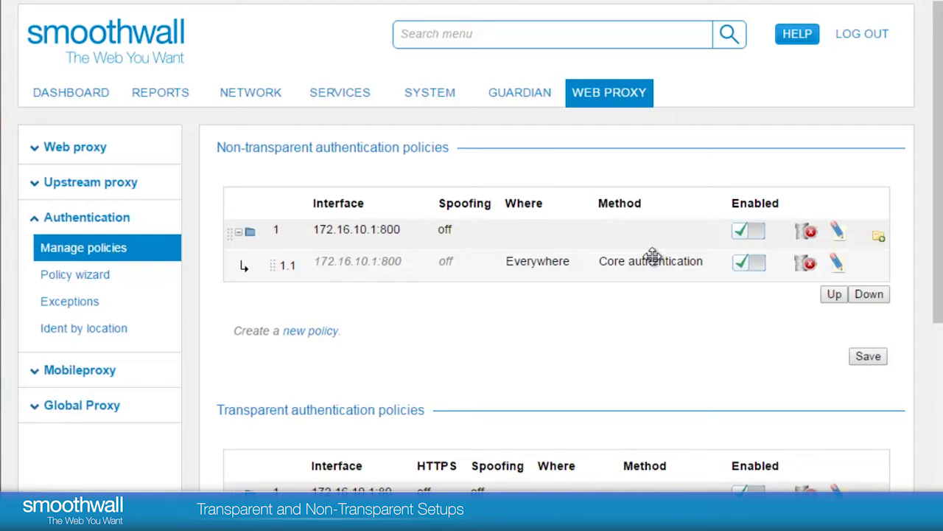
click(307, 337)
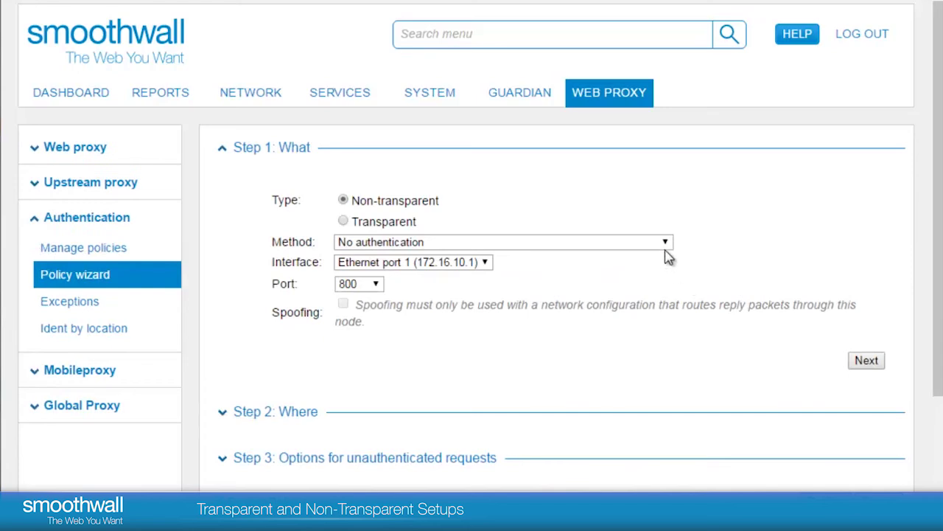
Set the non-transparent policy to NTLM authentication on Ethernet port 1, port 800, and continue.
click(666, 245)
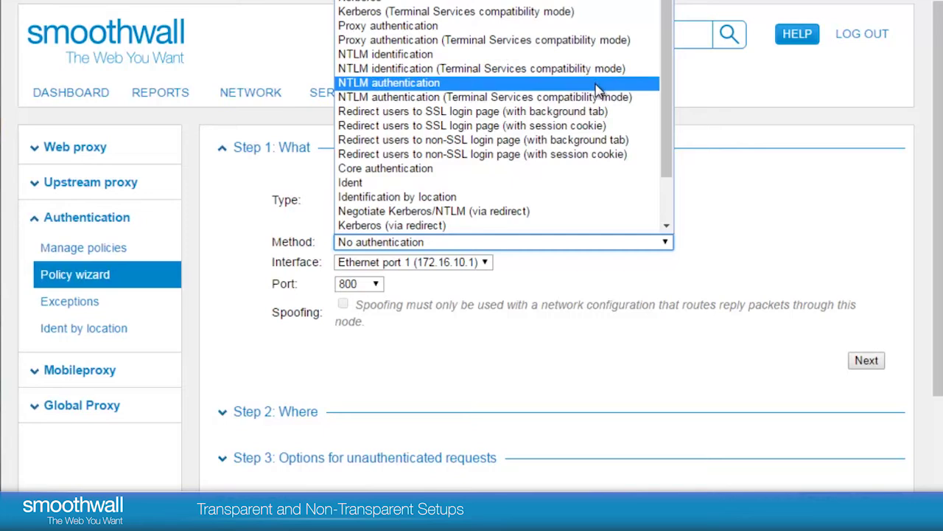
key(Return)
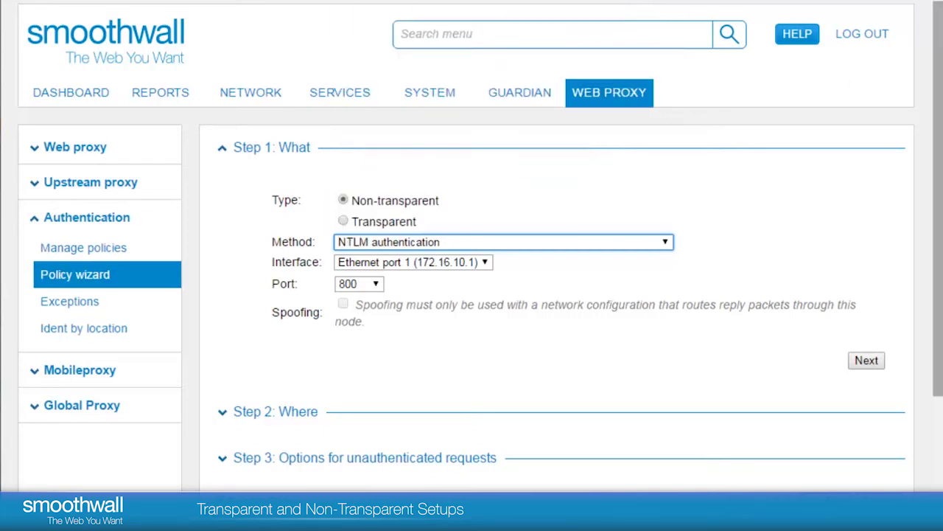
click(485, 264)
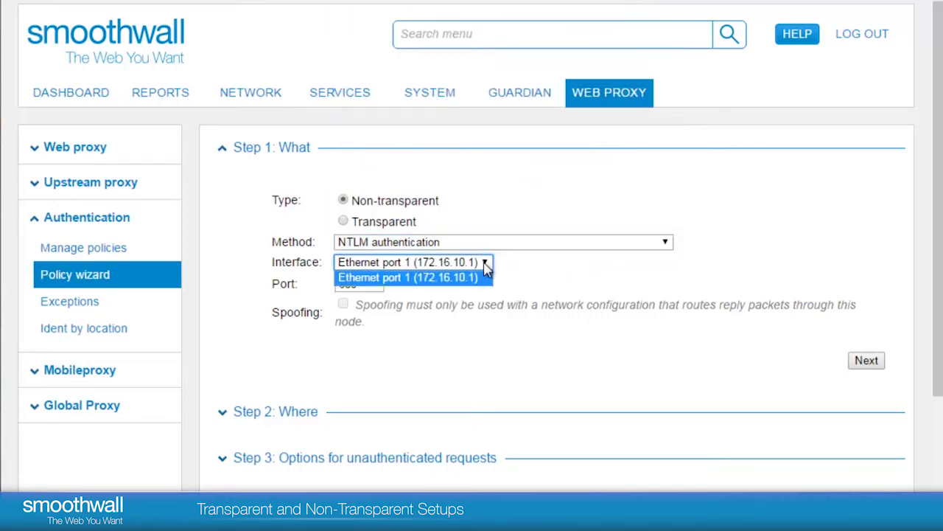
click(487, 267)
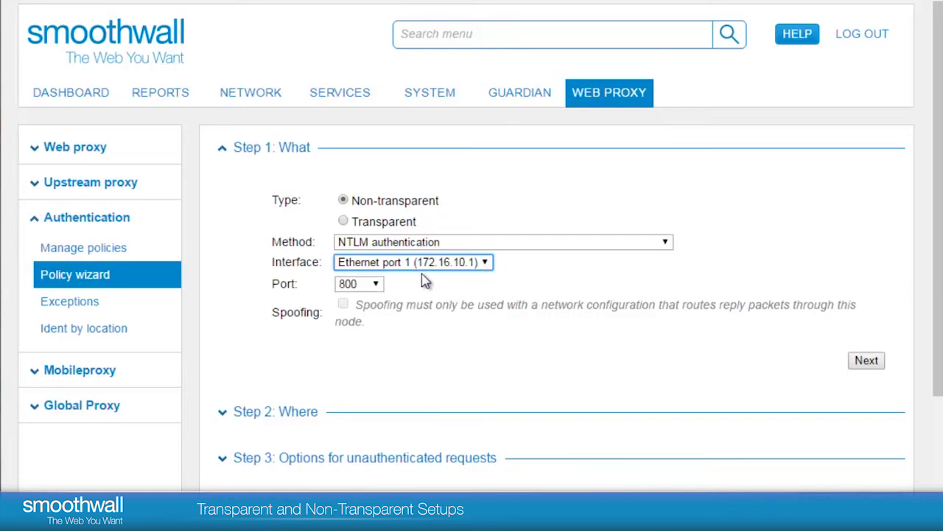
click(377, 286)
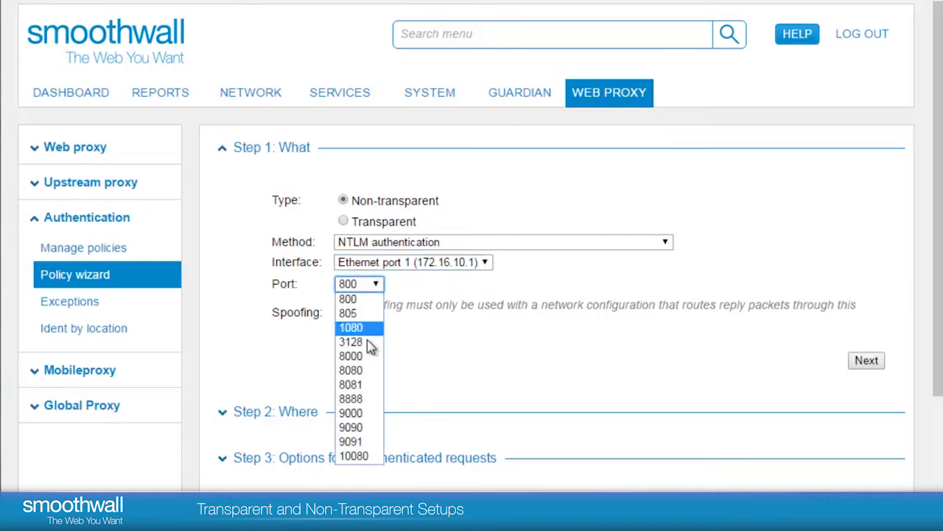
click(381, 301)
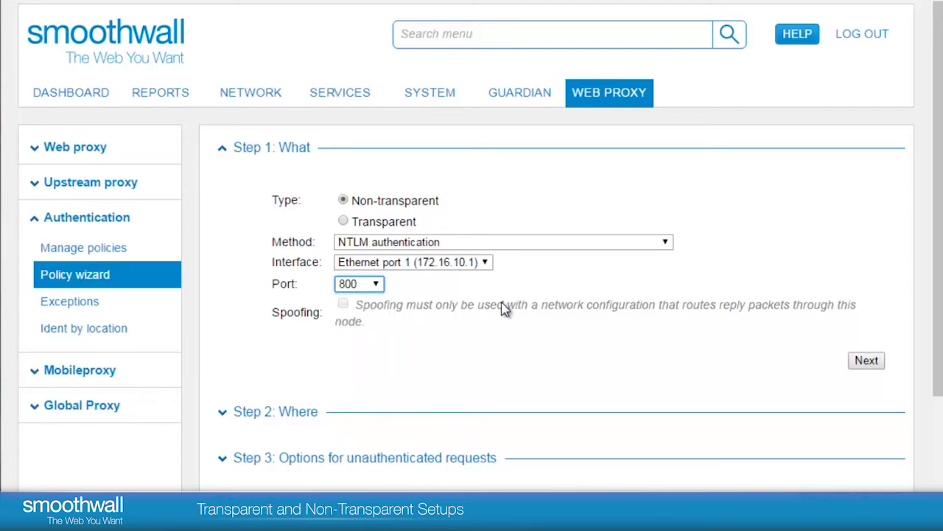
click(866, 361)
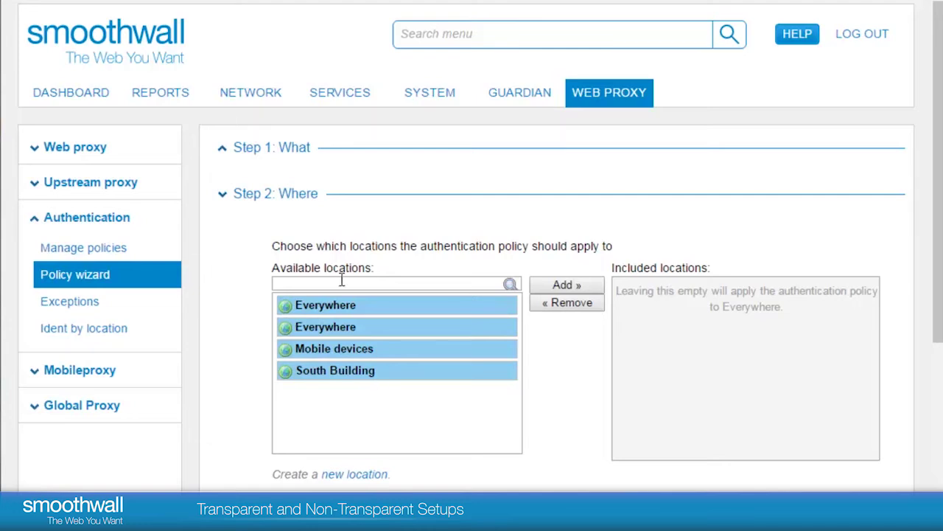
Add Mobile devices to the included locations and continue to Step 3.
double_click(341, 352)
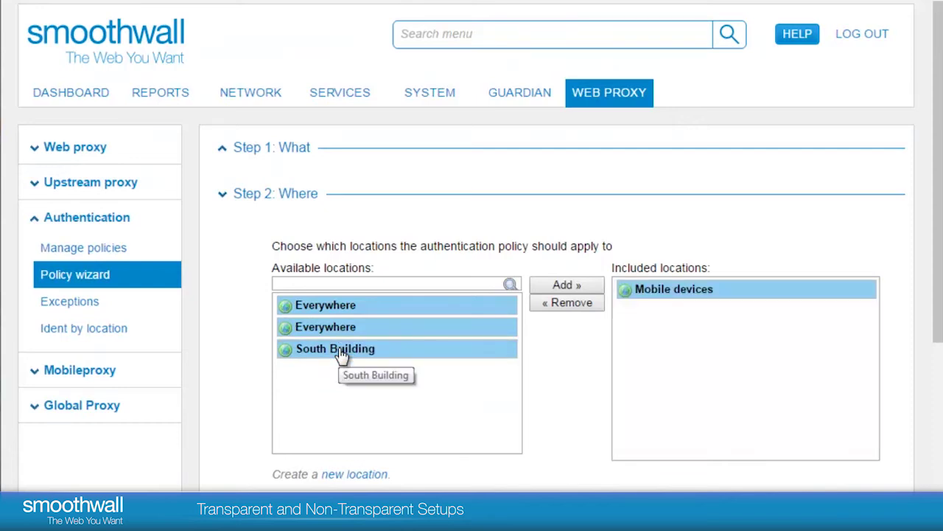
click(656, 295)
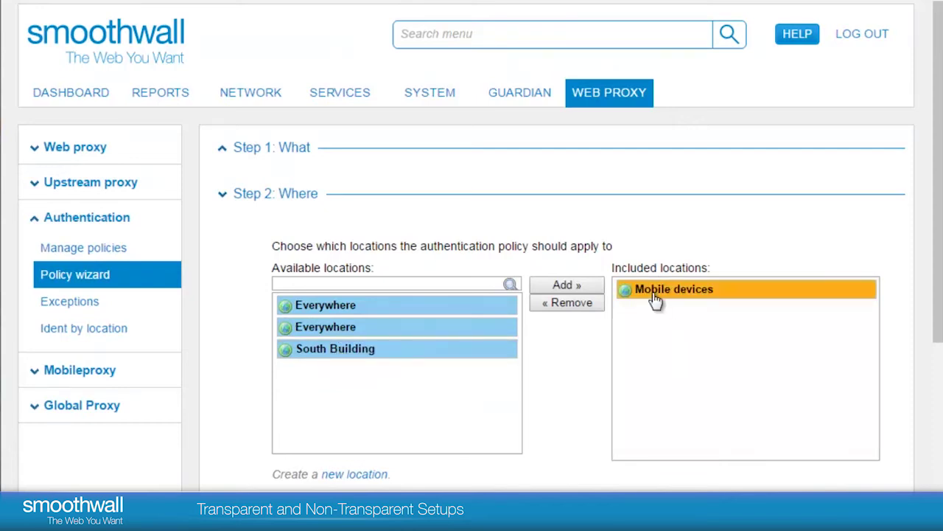
click(582, 304)
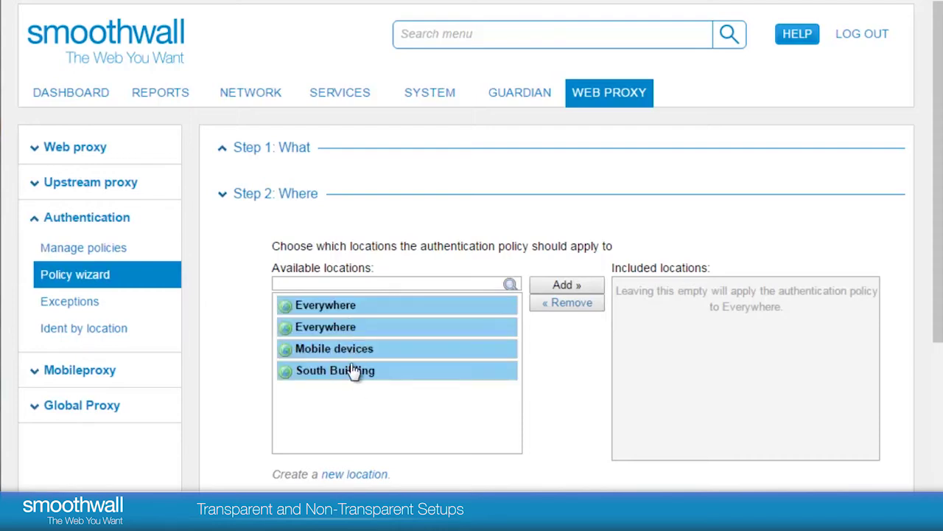
click(352, 354)
click(566, 287)
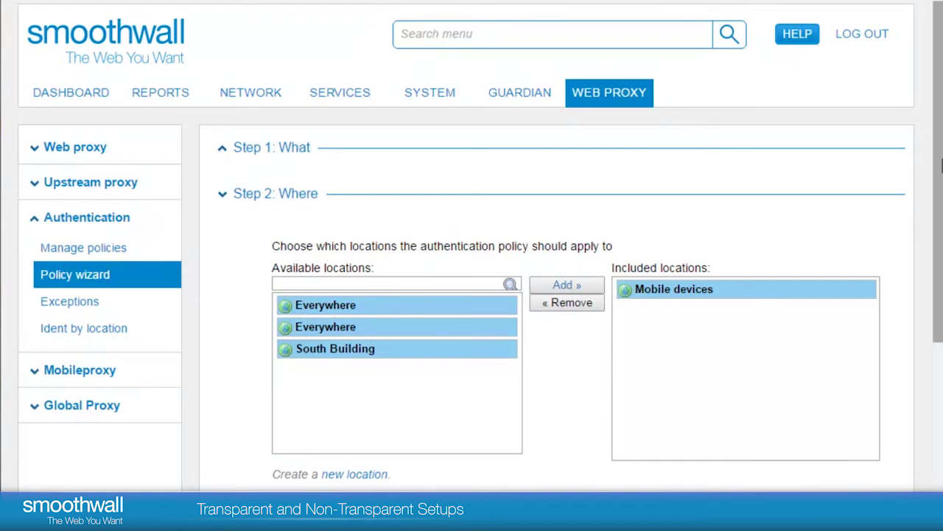
scroll(901, 303, down, 2)
click(868, 344)
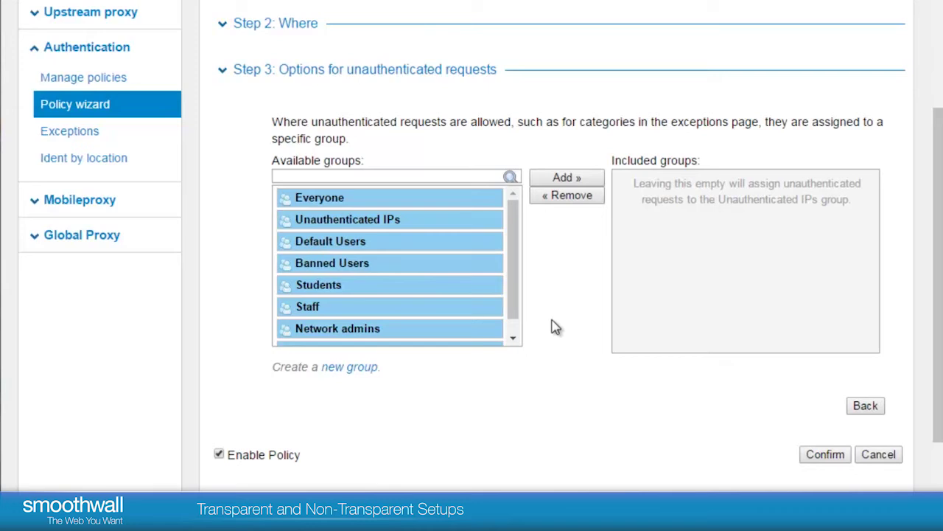
Confirm and save the Mobile devices NTLM policy, then restart the proxy.
click(826, 454)
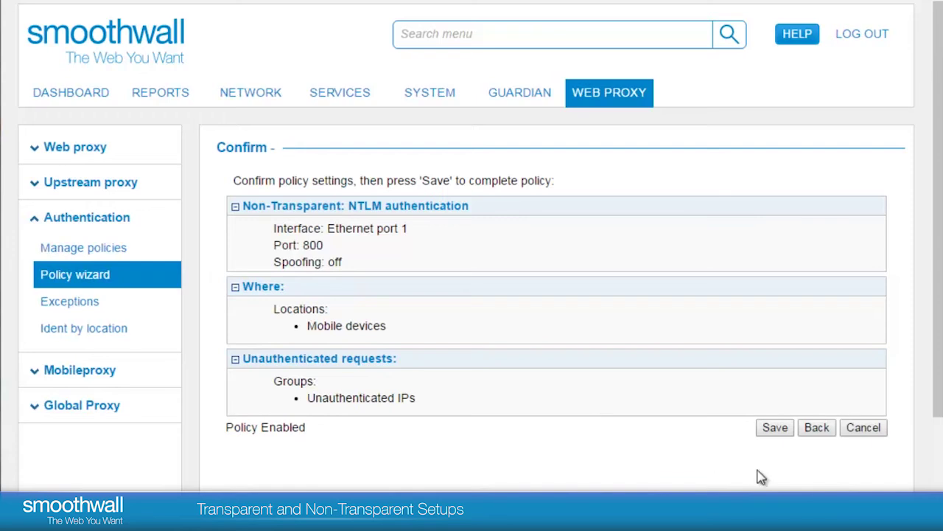
click(775, 427)
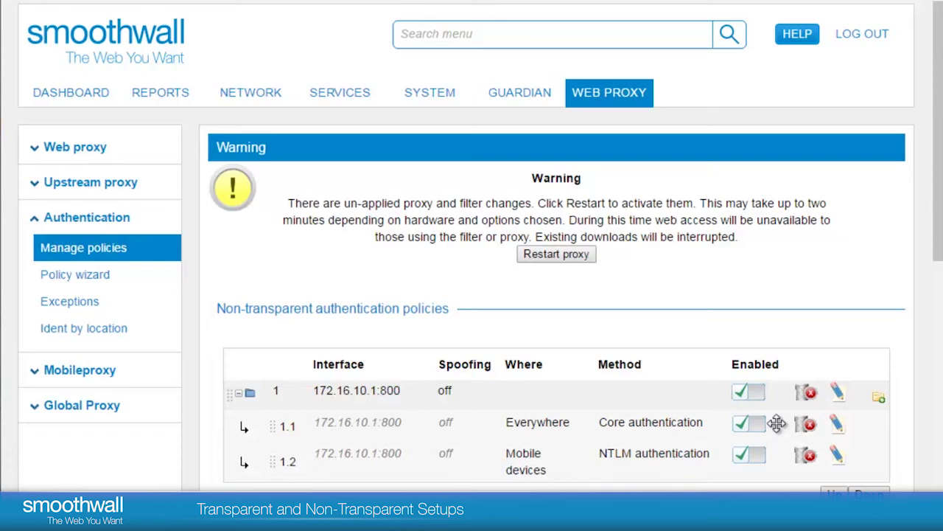
click(557, 254)
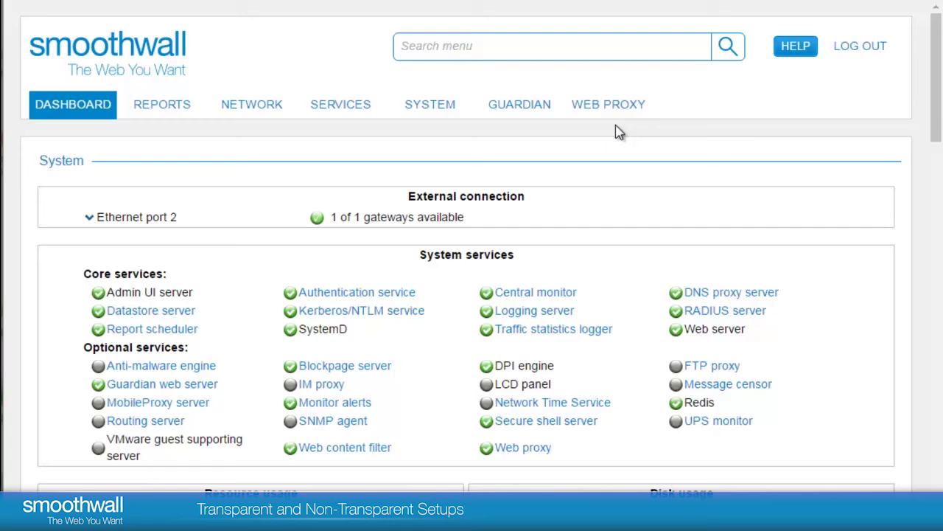
Return to Manage policies and start a new policy under Transparent authentication policies.
mouse_move(611, 110)
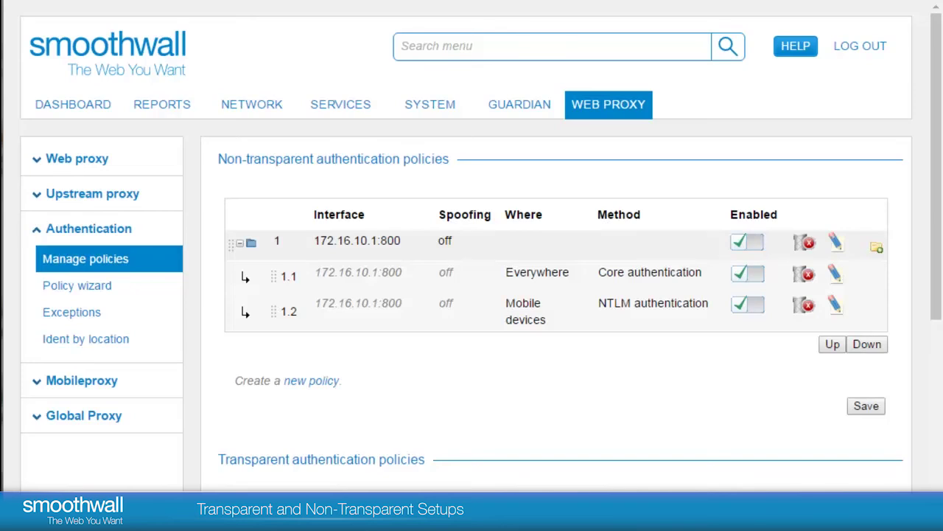
drag(936, 166, 936, 346)
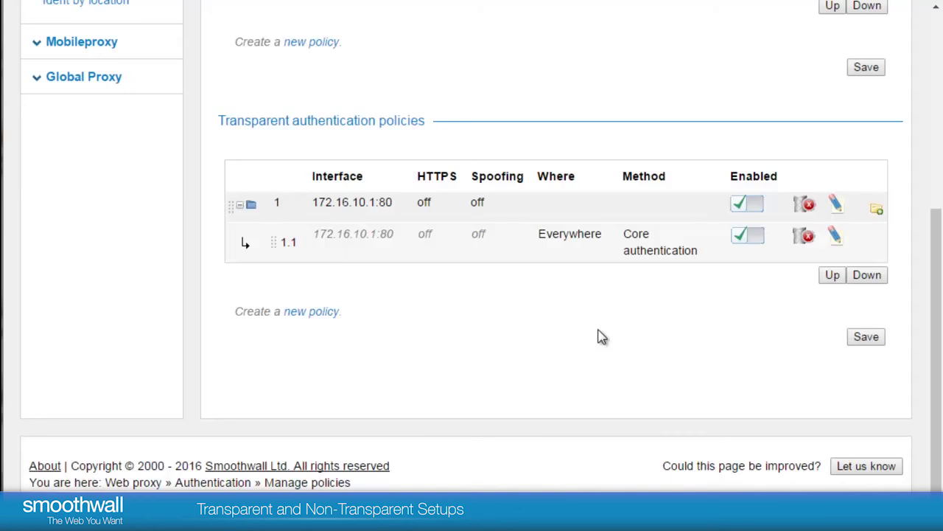
click(310, 314)
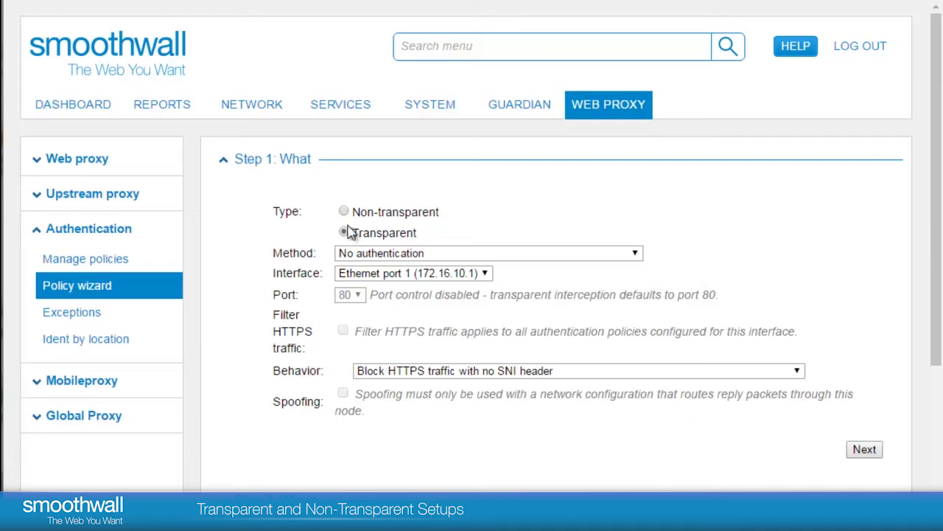
Keep No authentication on Ethernet port 1, filter no-SNI HTTPS by certificate name, and continue.
click(635, 256)
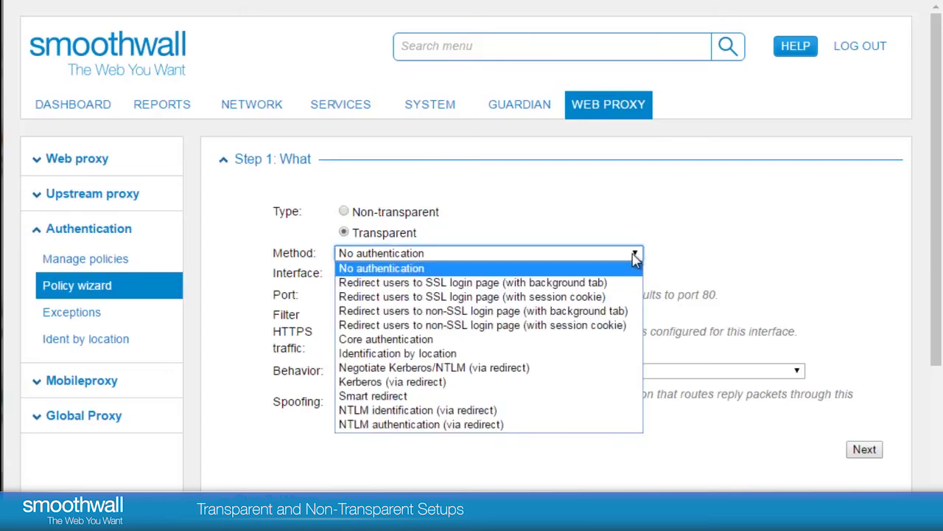
click(704, 258)
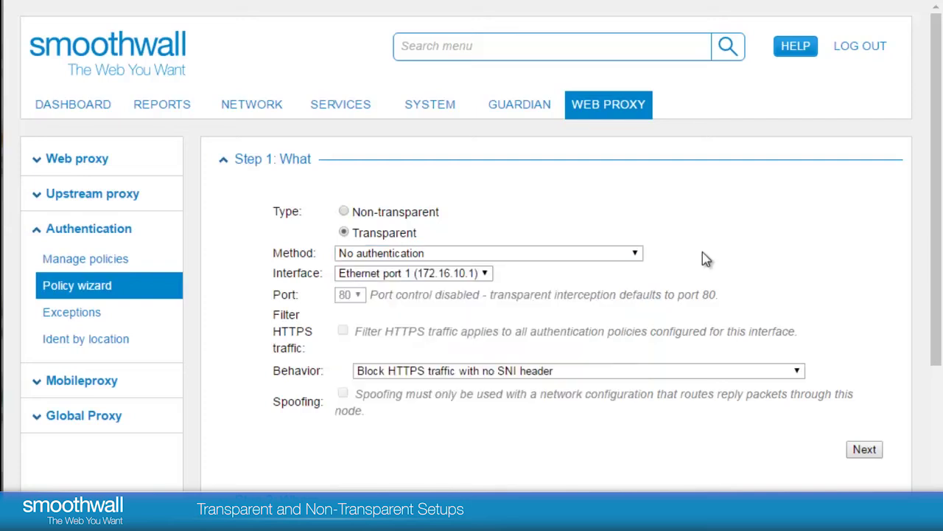
click(490, 276)
click(490, 280)
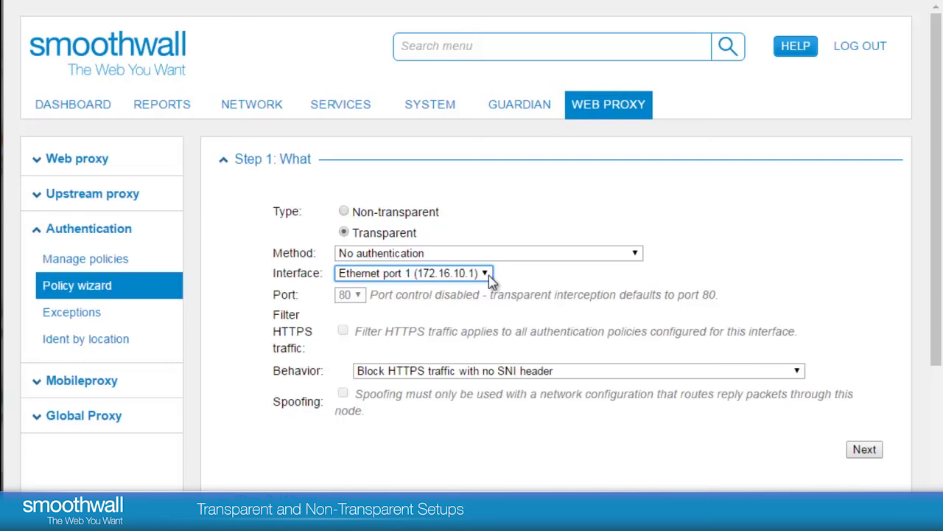
mouse_move(526, 373)
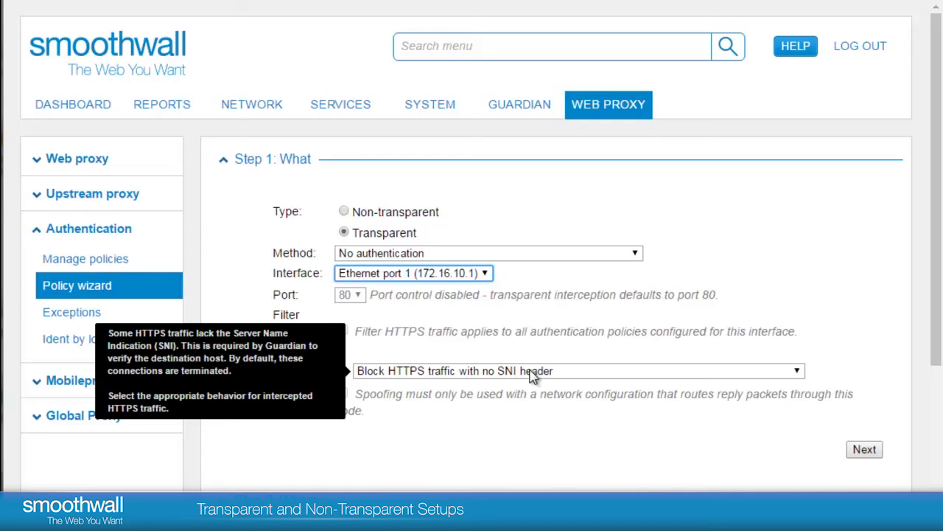
click(533, 372)
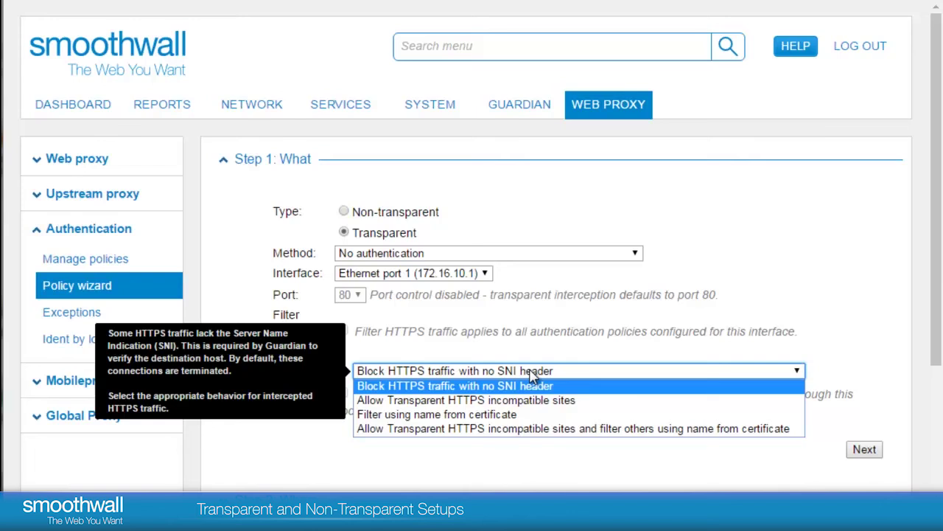
click(514, 415)
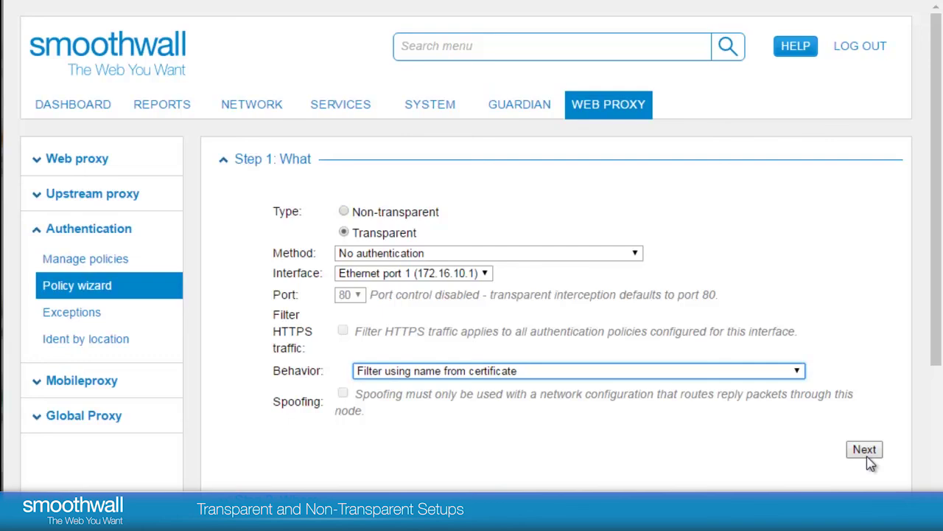
click(865, 451)
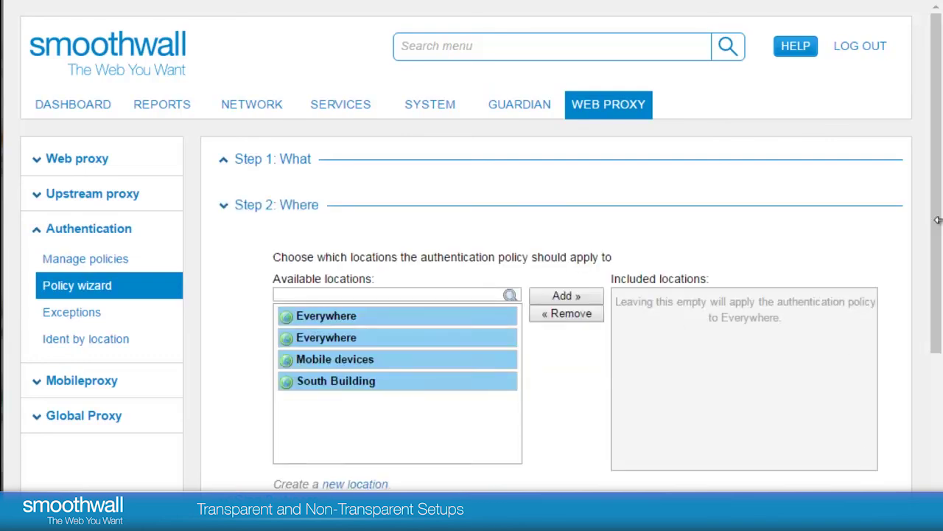
Leave locations empty so the policy applies Everywhere, and confirm the policy summary.
drag(937, 220, 936, 398)
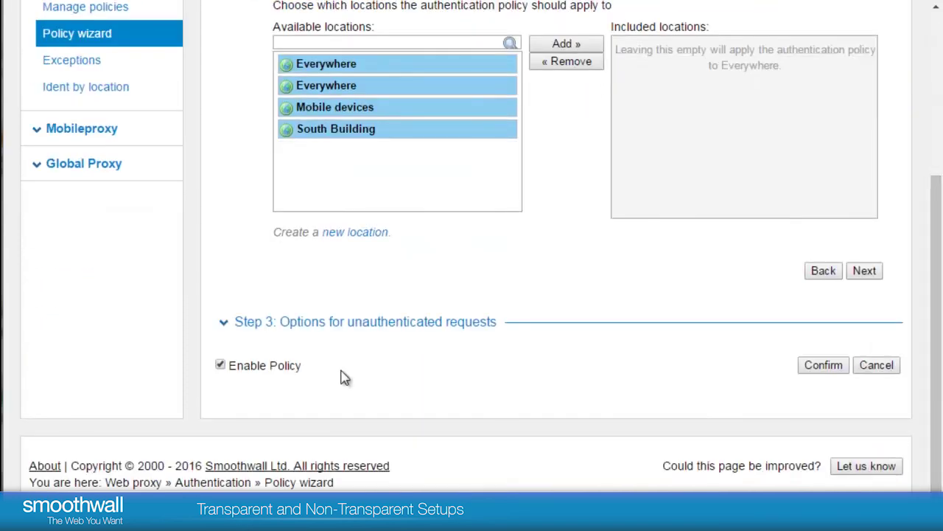
click(223, 325)
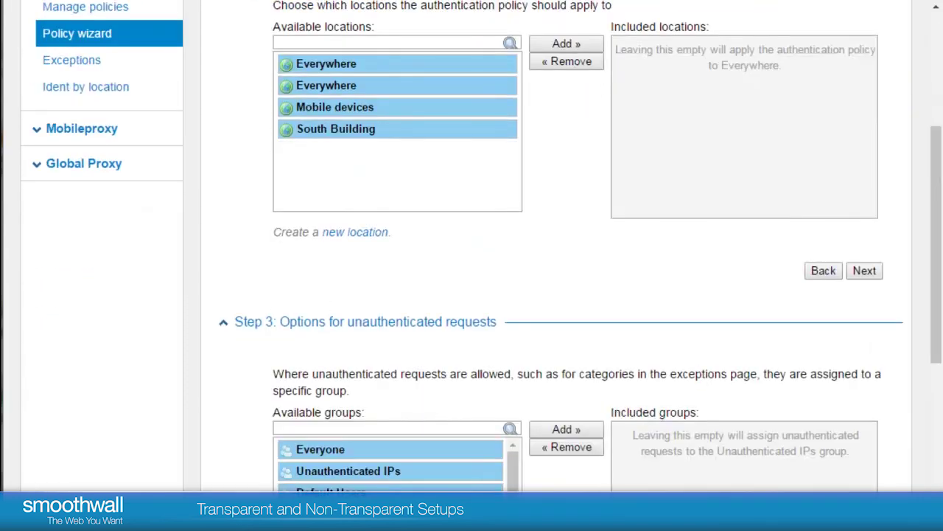
drag(936, 203, 937, 357)
click(820, 367)
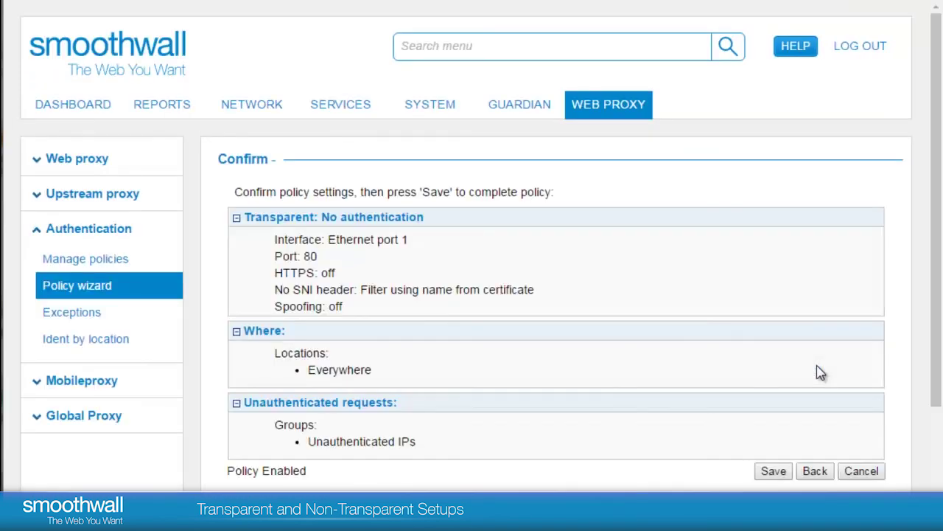
Save the transparent policy, restart the proxy, and check the new 1.2: Everywhere entry.
click(770, 475)
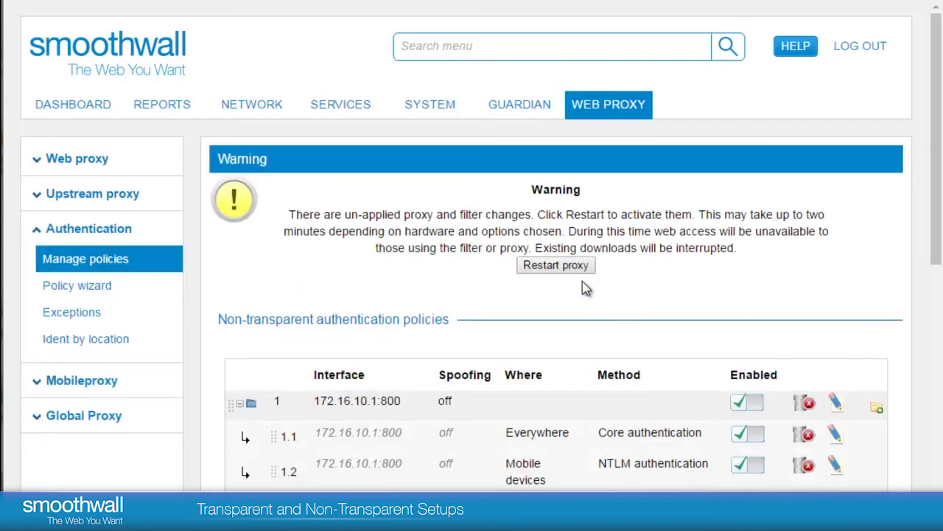
click(559, 265)
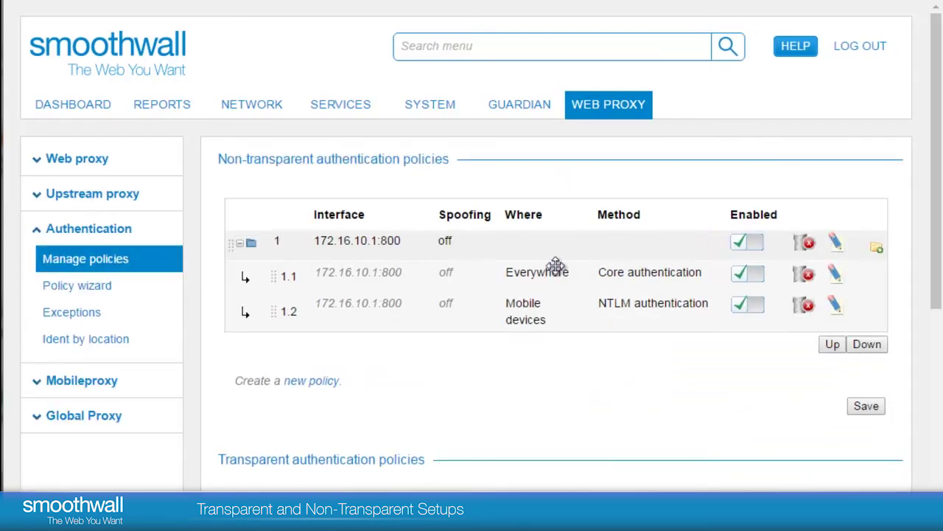
scroll(932, 232, down, 1)
scroll(932, 232, down, 5)
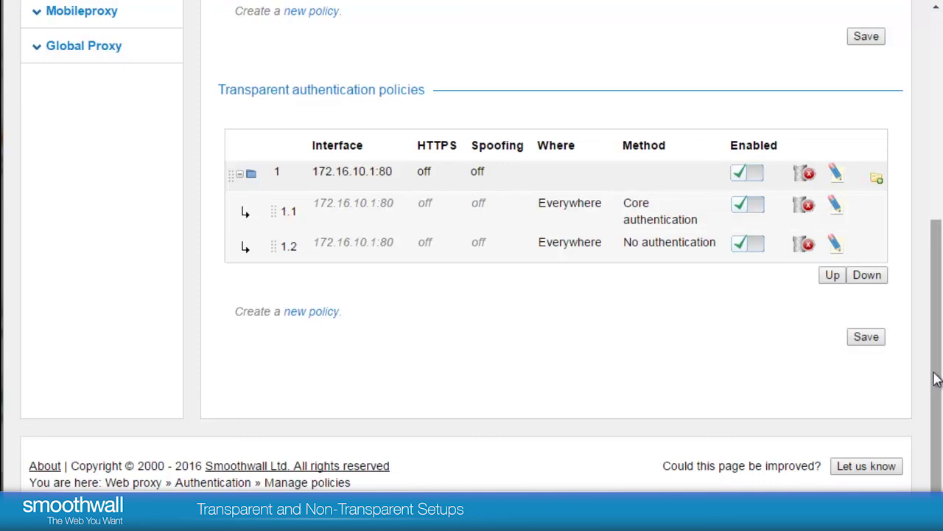
scroll(936, 378, up, 5)
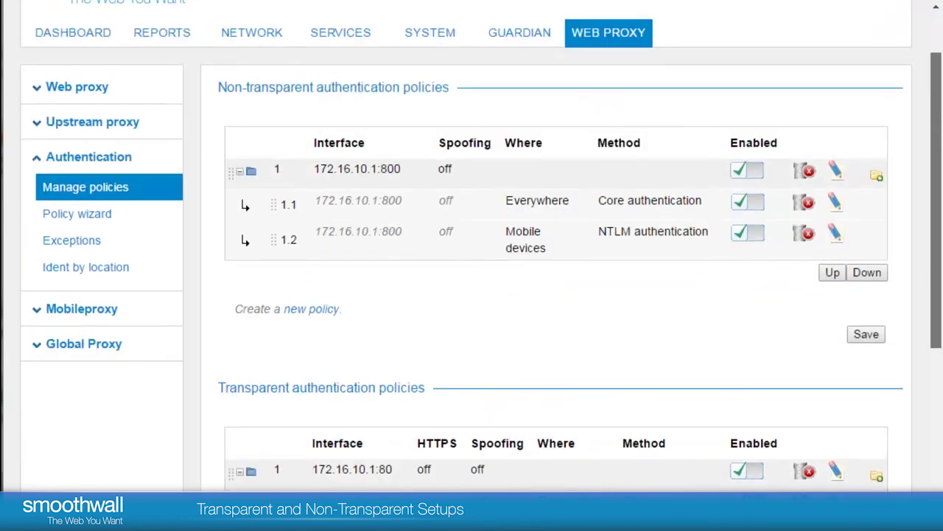